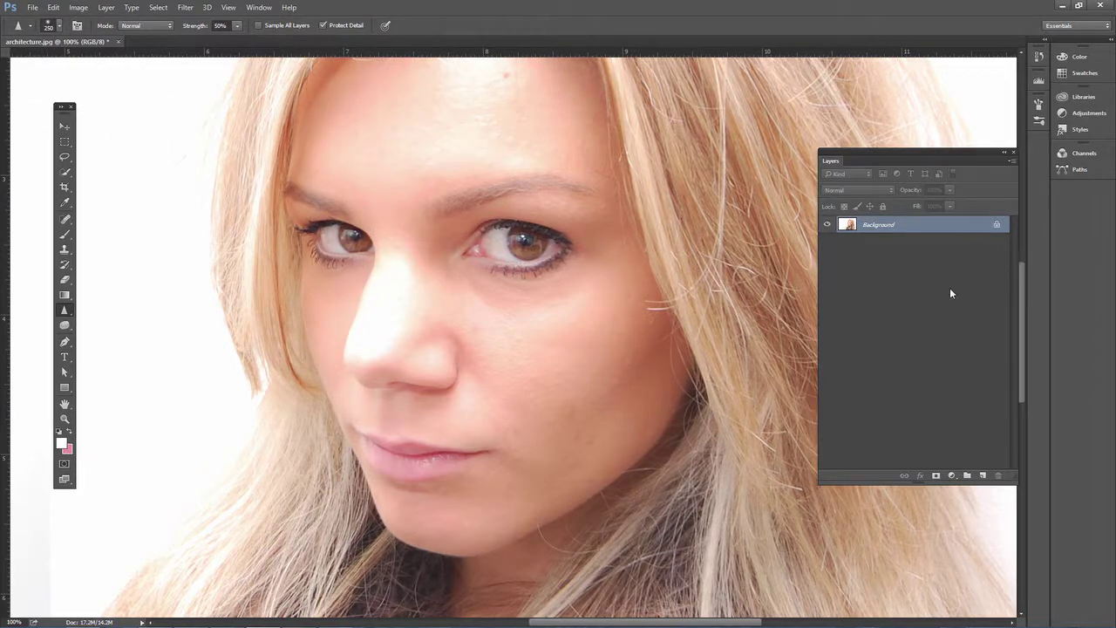
# Duplicate the Background layer and set the Sharpen Tool's strength to 100% for retouching the copy
pyautogui.hotkey('ctrl', 'j')
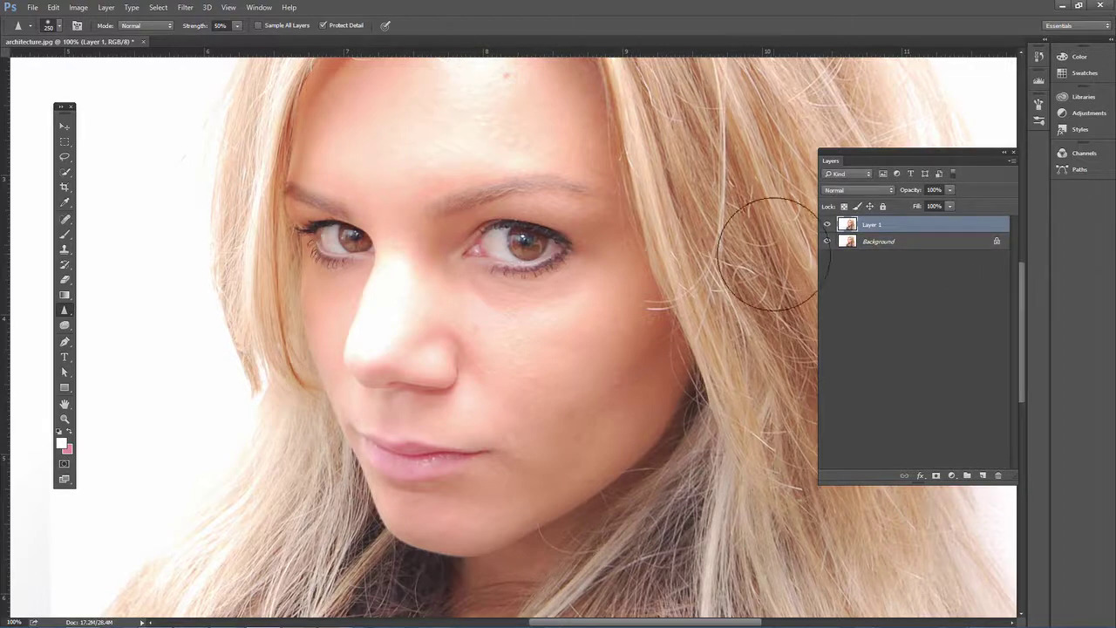
pyautogui.moveTo(494, 234); pyautogui.dragTo(533, 245)
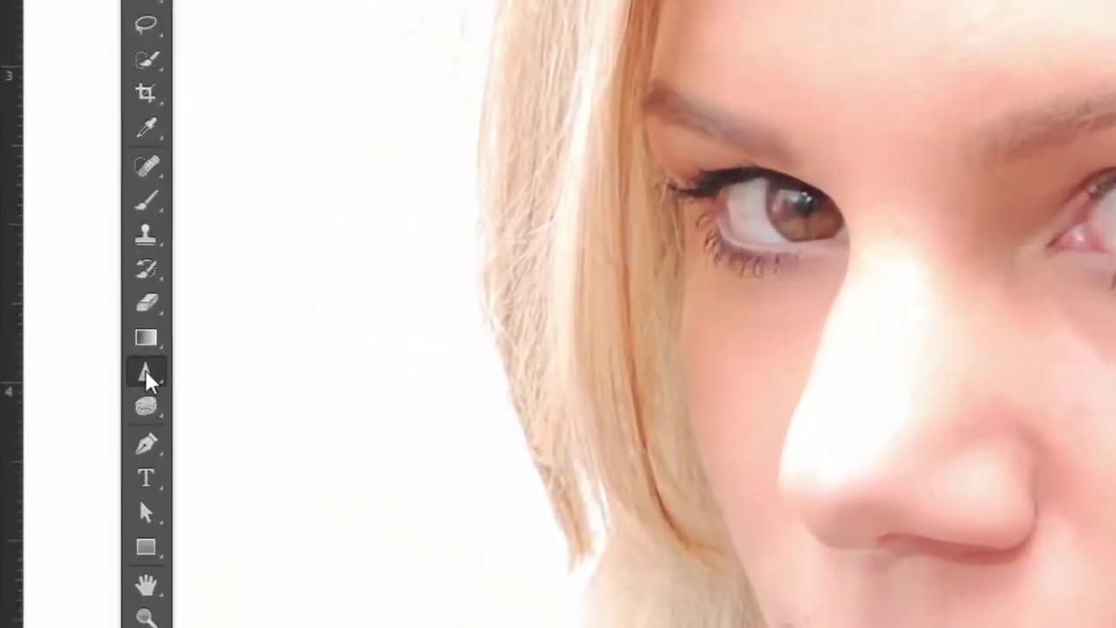
pyautogui.click(63, 309)
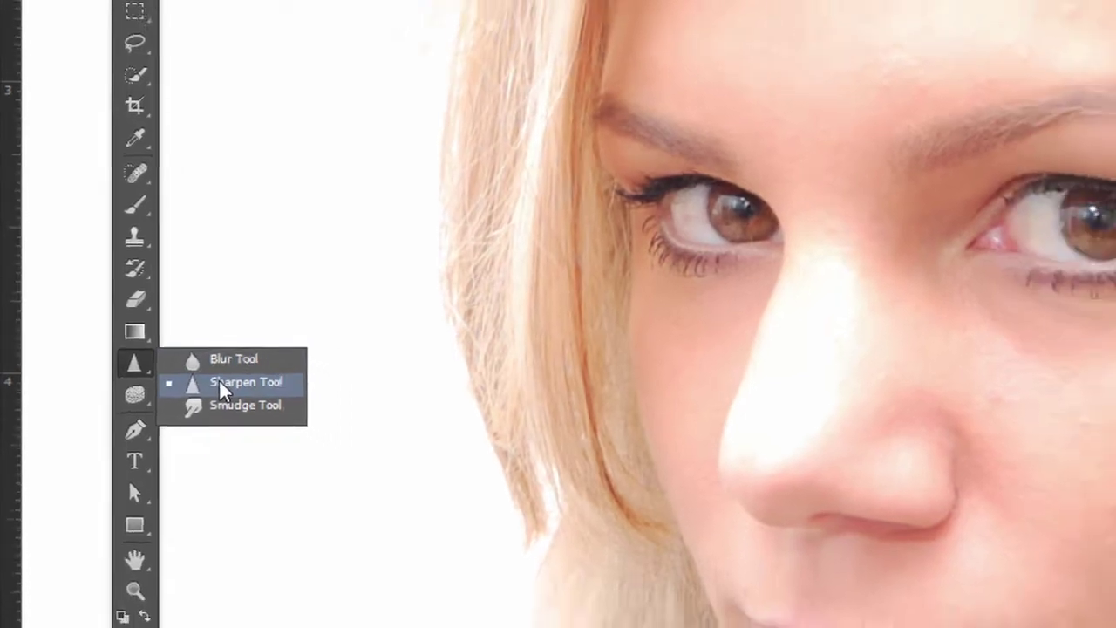
pyautogui.click(242, 394)
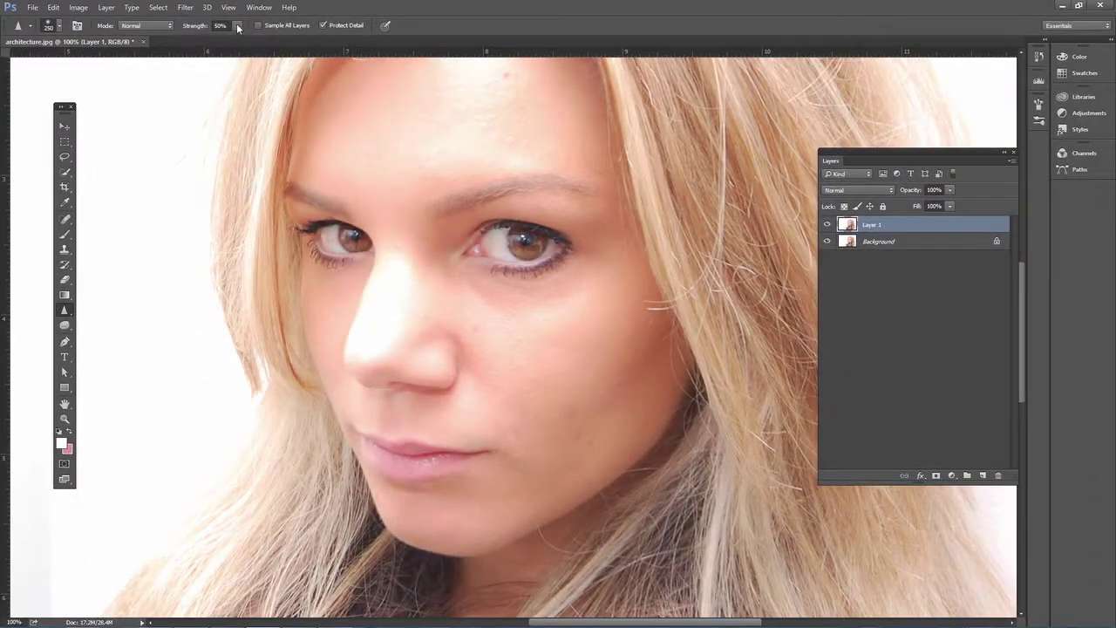
pyautogui.click(237, 26)
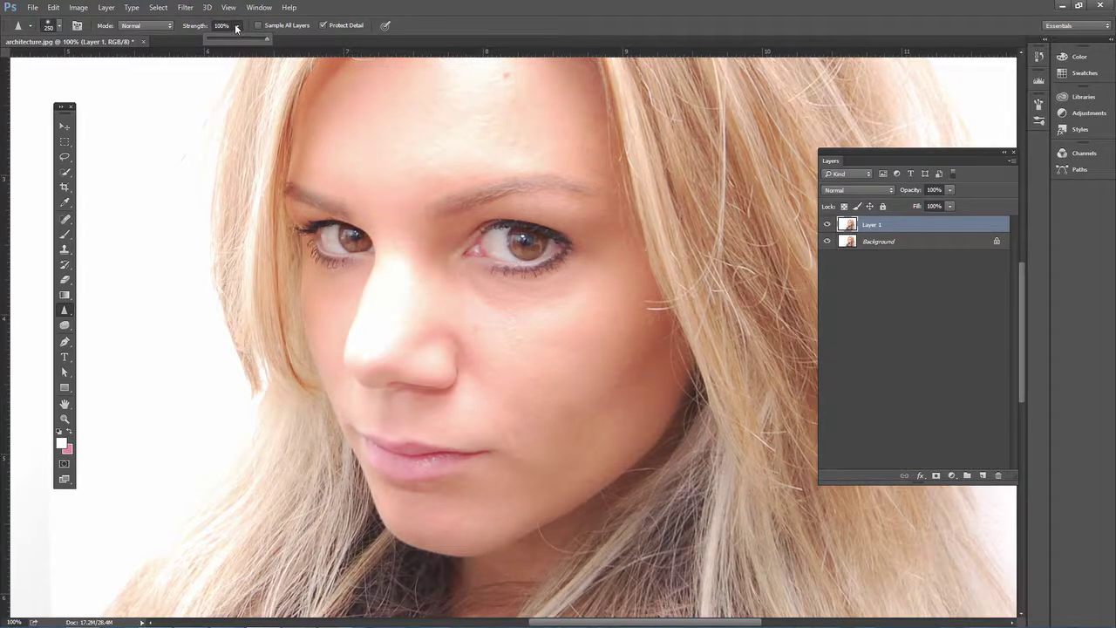
pyautogui.click(251, 33)
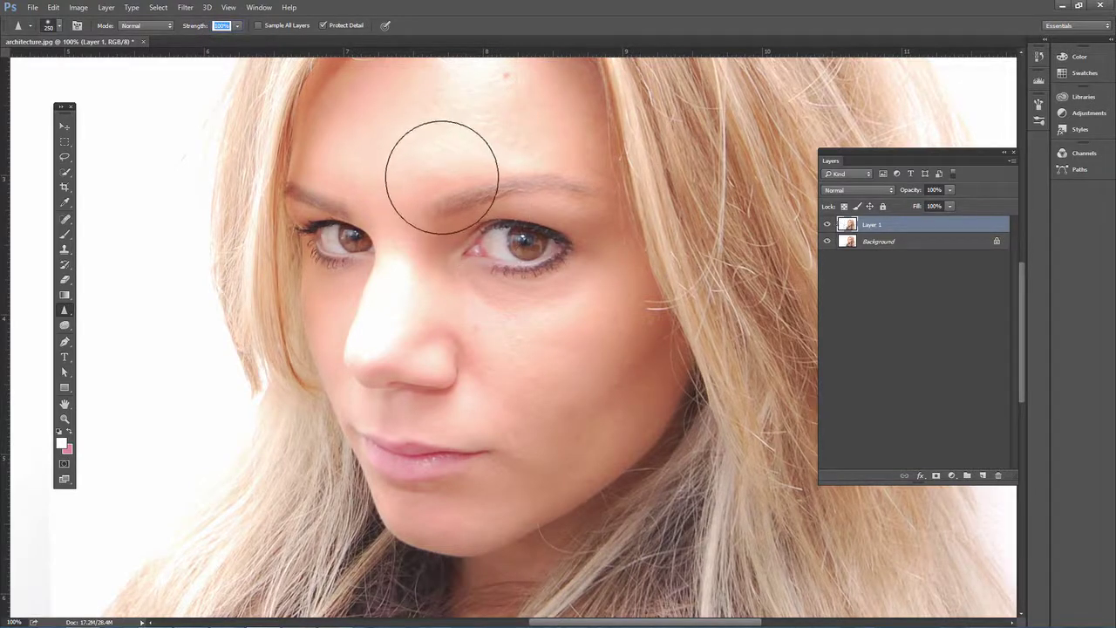
pyautogui.press('Return')
pyautogui.moveTo(238, 28)
pyautogui.mouseDown()
pyautogui.moveTo(222, 40)
pyautogui.moveTo(243, 37)
pyautogui.mouseUp()
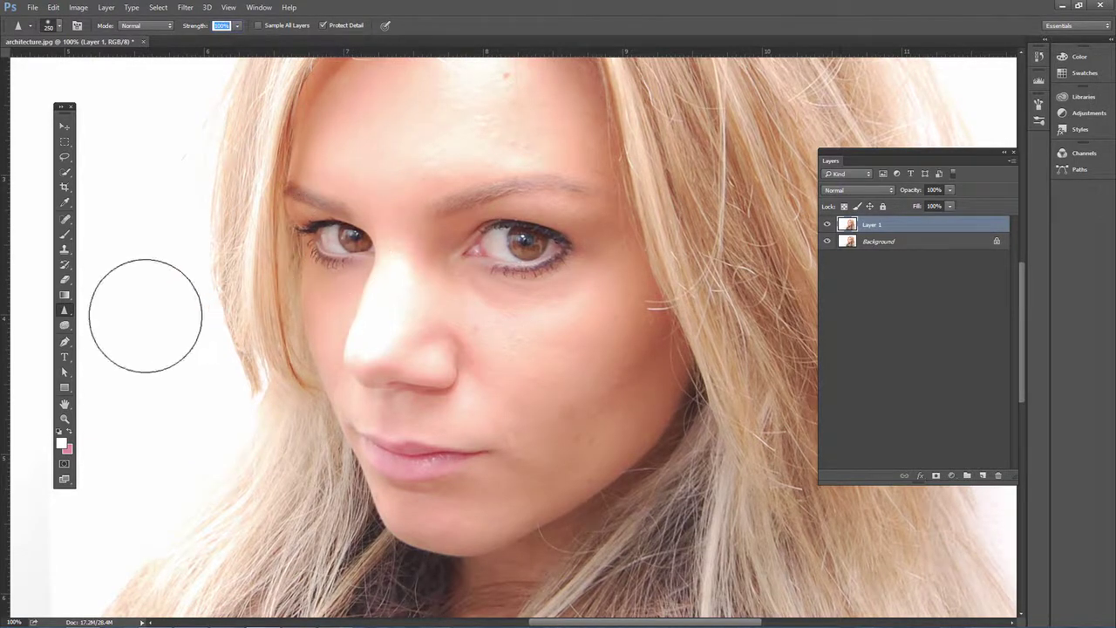
# Sharpen both eyes on Layer 1 with a 90 px soft brush
pyautogui.click(48, 25)
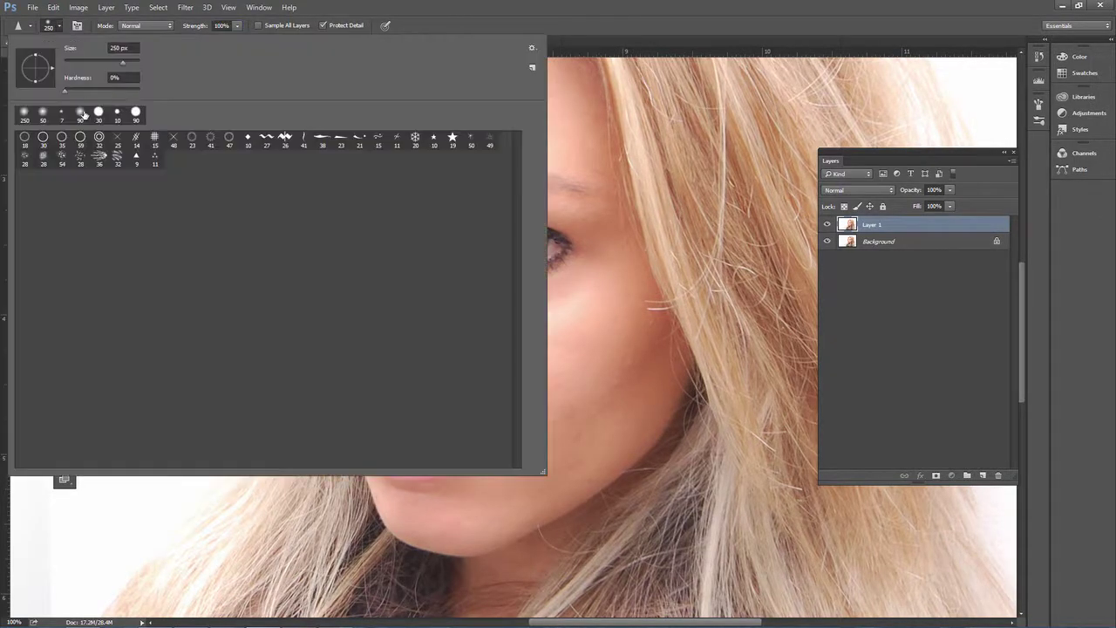
pyautogui.click(83, 114)
pyautogui.click(60, 28)
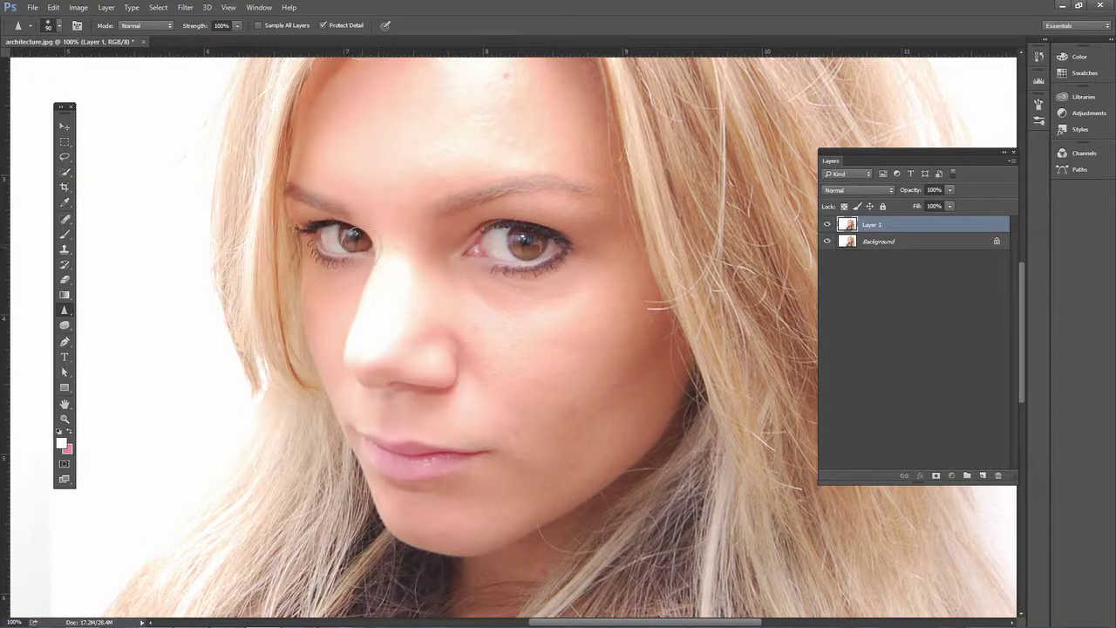
pyautogui.moveTo(351, 233)
pyautogui.mouseDown()
pyautogui.moveTo(325, 244)
pyautogui.moveTo(353, 239)
pyautogui.mouseUp()
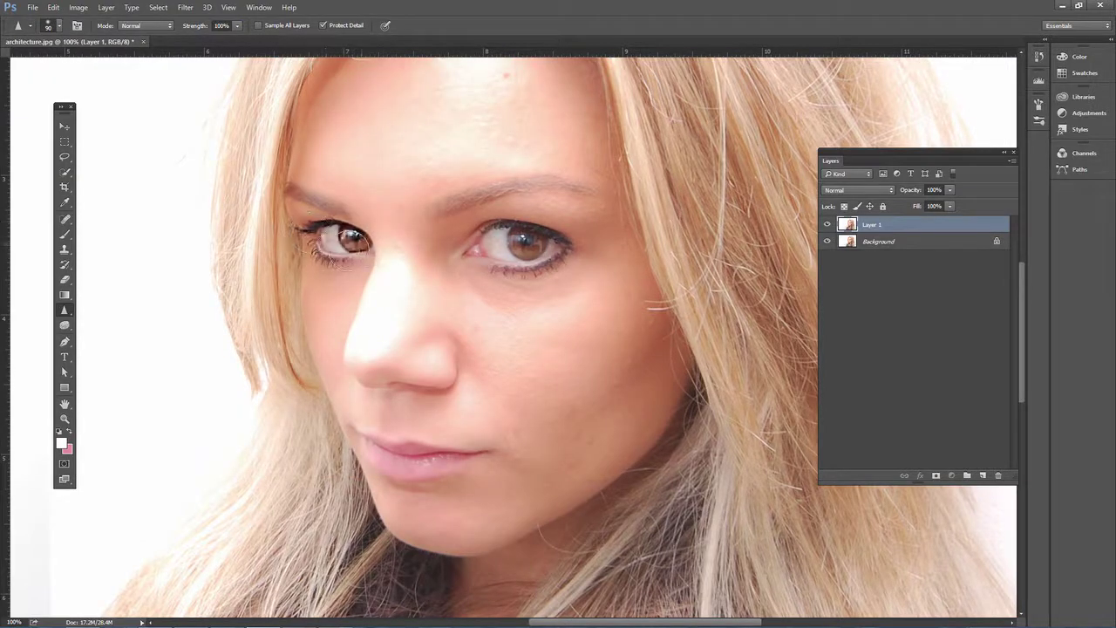
pyautogui.moveTo(474, 252)
pyautogui.mouseDown()
pyautogui.moveTo(530, 229)
pyautogui.moveTo(536, 256)
pyautogui.moveTo(489, 254)
pyautogui.moveTo(558, 239)
pyautogui.moveTo(481, 237)
pyautogui.moveTo(573, 241)
pyautogui.mouseUp()
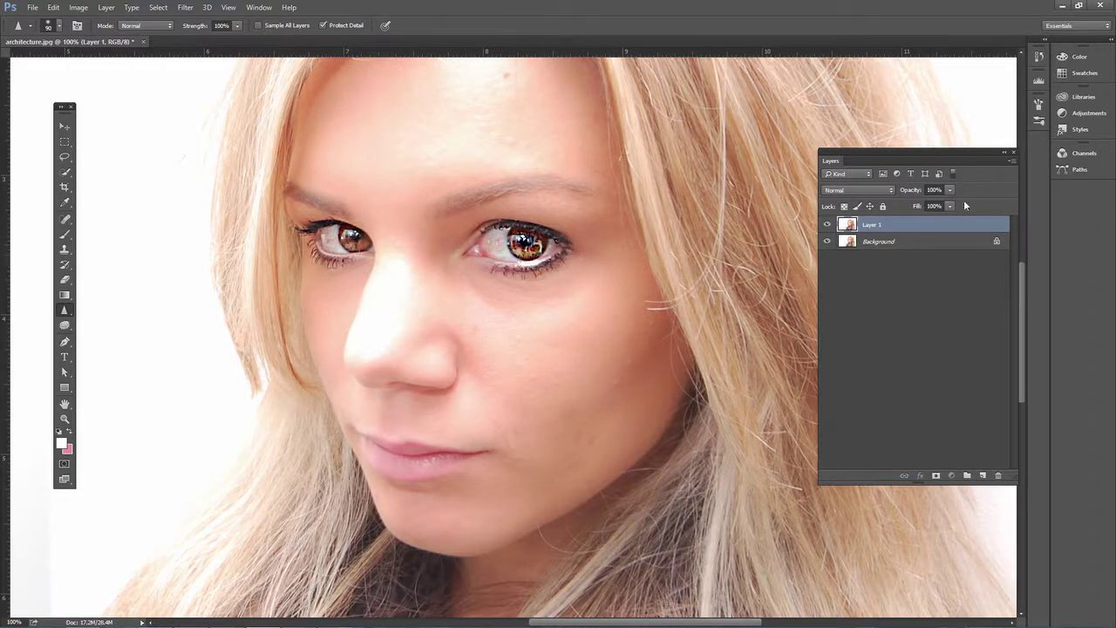
# Try lowering Layer 1's opacity to about 44%, and undo that change together with the sharpening on the larger eye
pyautogui.moveTo(949, 191); pyautogui.dragTo(926, 204)
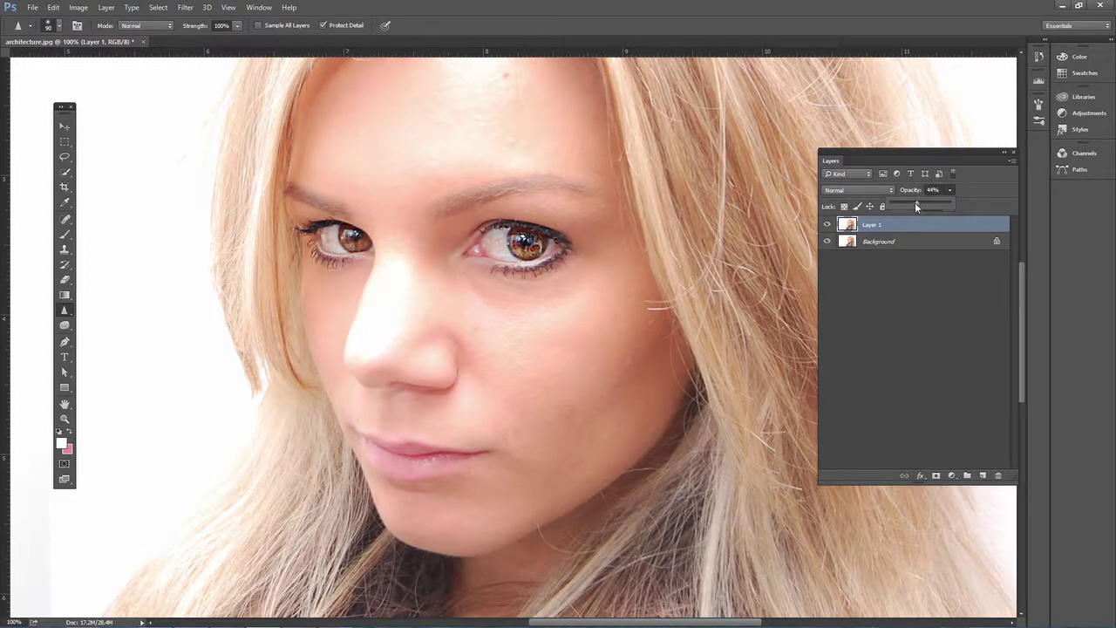
pyautogui.moveTo(911, 206); pyautogui.dragTo(908, 206)
pyautogui.moveTo(919, 203); pyautogui.dragTo(916, 203)
pyautogui.click(953, 189)
pyautogui.hotkey('ctrl', 'alt', 'z')
pyautogui.hotkey('ctrl', 'alt', 'z')
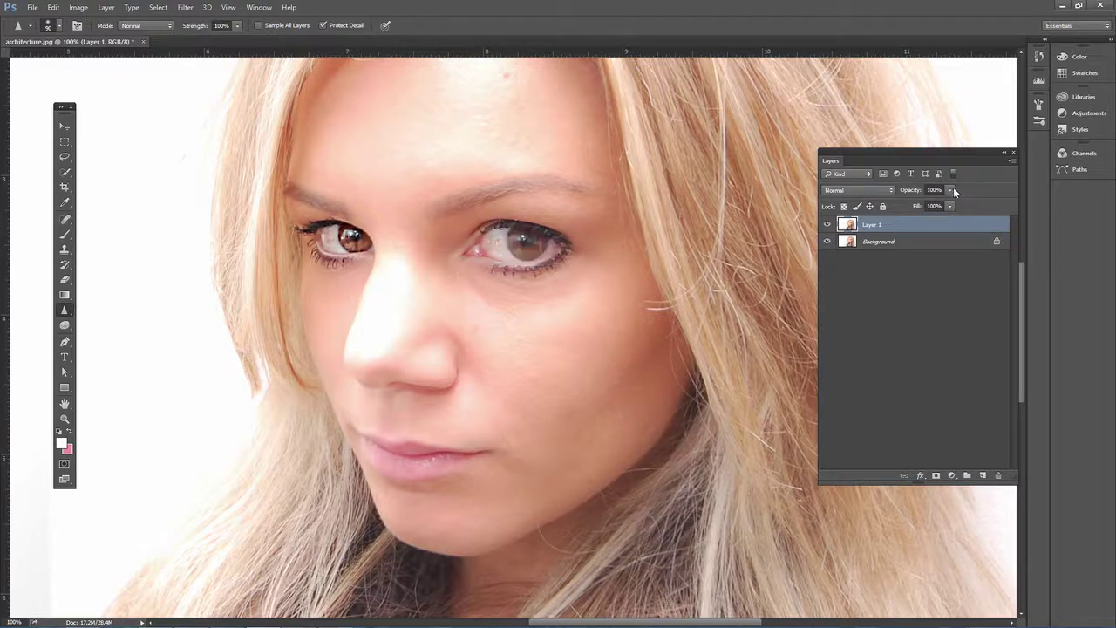
# Reduce the Sharpen Tool's strength to 71% and go over both eyes on Layer 1 again
pyautogui.click(235, 27)
pyautogui.click(236, 27)
pyautogui.moveTo(360, 240)
pyautogui.mouseDown()
pyautogui.moveTo(335, 242)
pyautogui.moveTo(356, 243)
pyautogui.mouseUp()
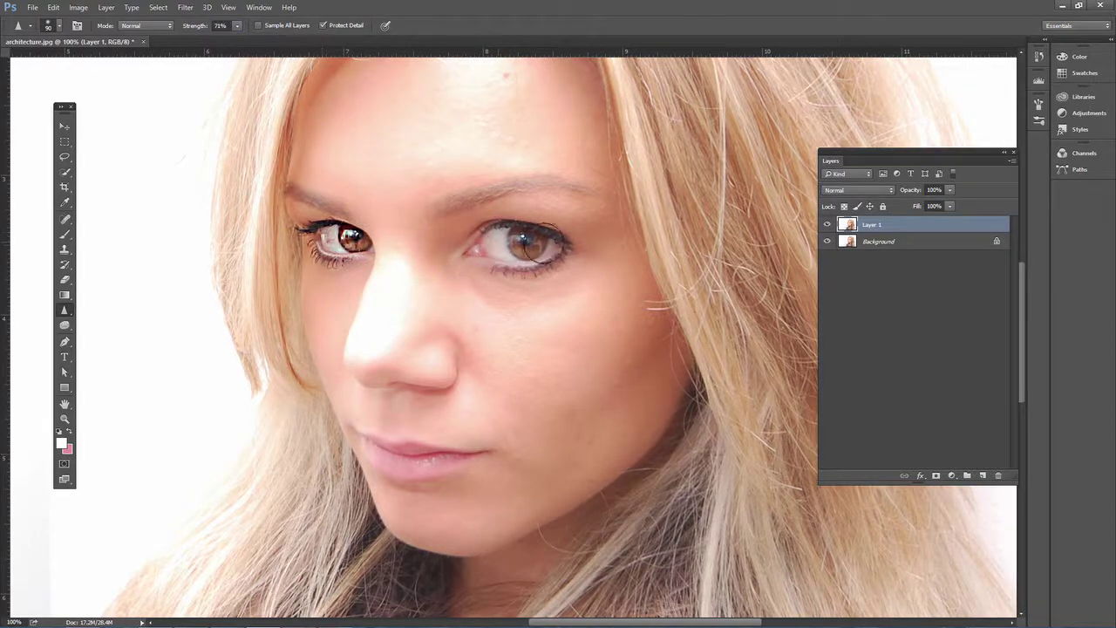
pyautogui.moveTo(538, 242); pyautogui.dragTo(488, 249)
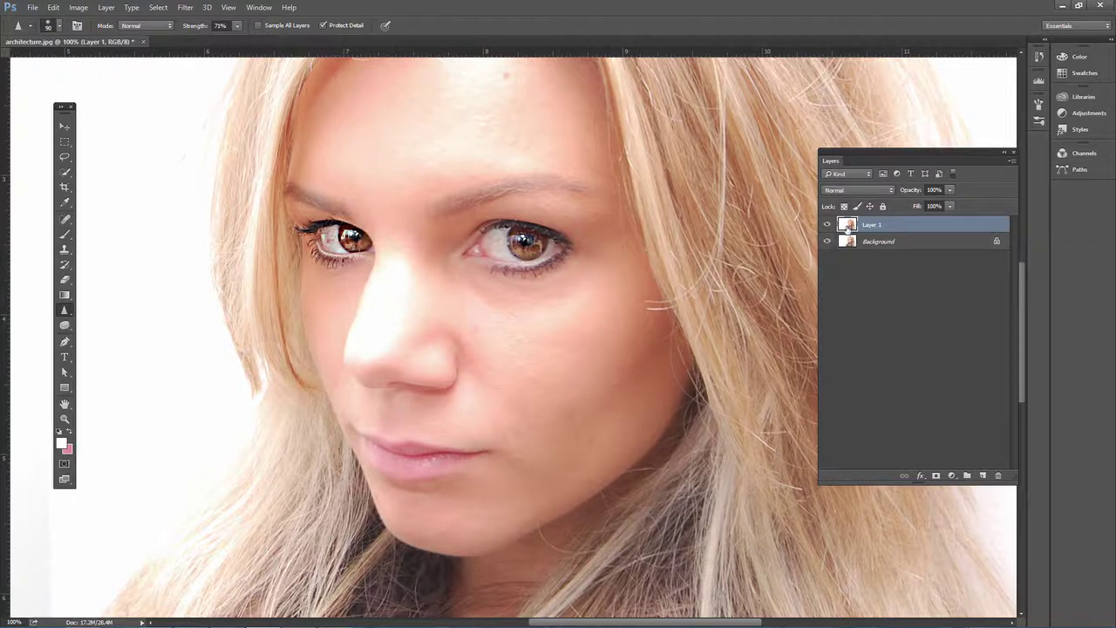
# Delete the brush-sharpened Layer 1 and make a fresh duplicate of the Background layer
pyautogui.moveTo(848, 227); pyautogui.dragTo(996, 477)
pyautogui.moveTo(874, 231); pyautogui.dragTo(996, 475)
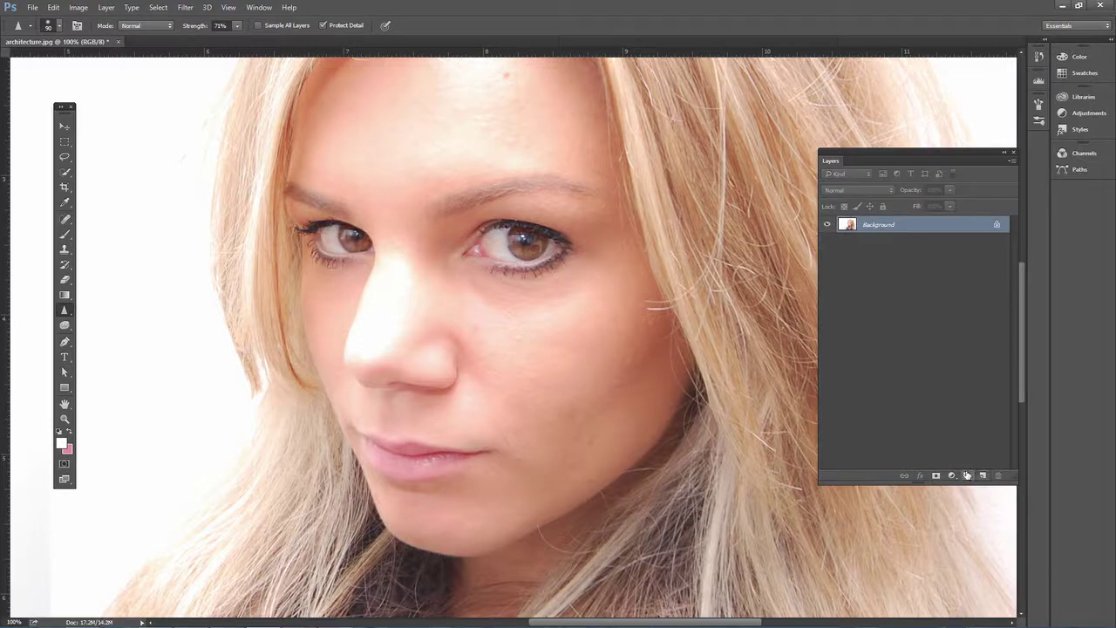
pyautogui.hotkey('ctrl', 'j')
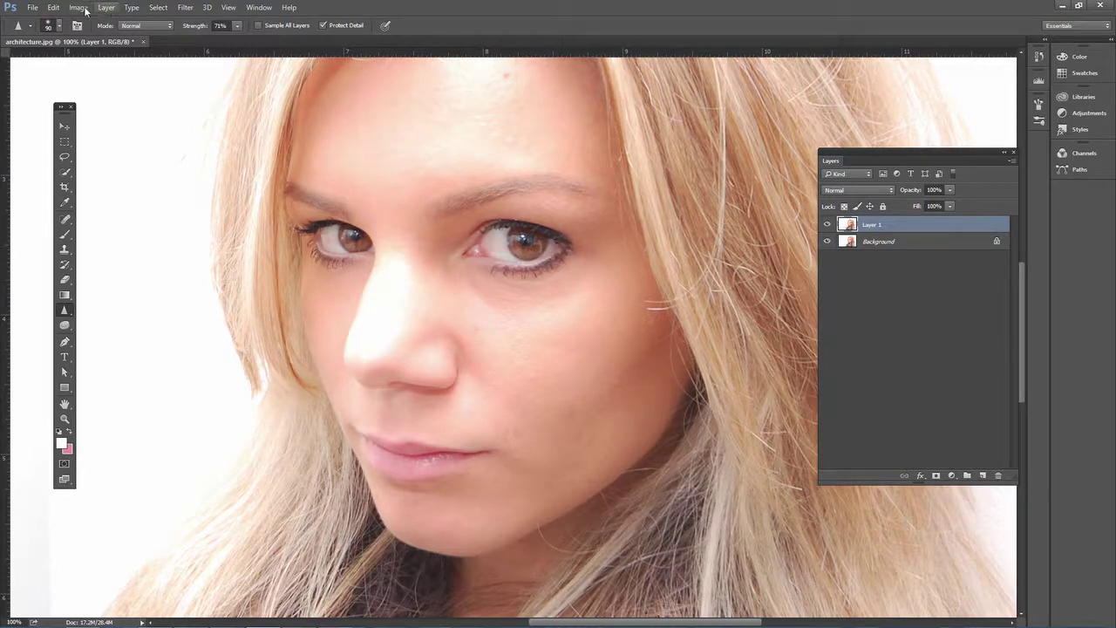
# Open the Unsharp Mask filter on Layer 1, centre its preview on the larger eye and compare with the preview off and on
pyautogui.click(188, 8)
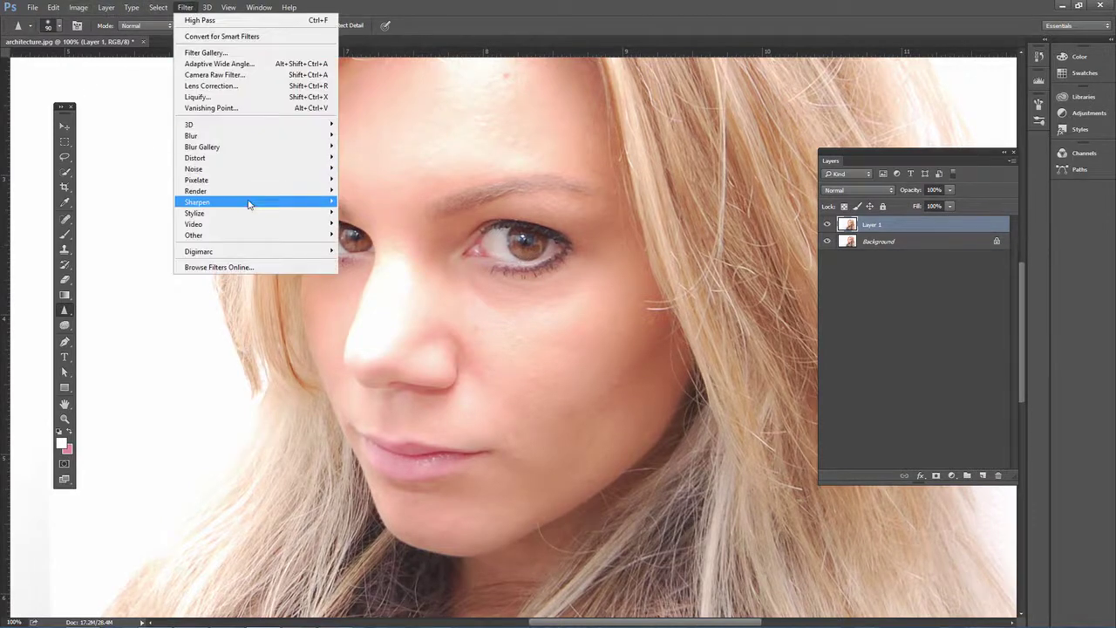
pyautogui.moveTo(250, 203)
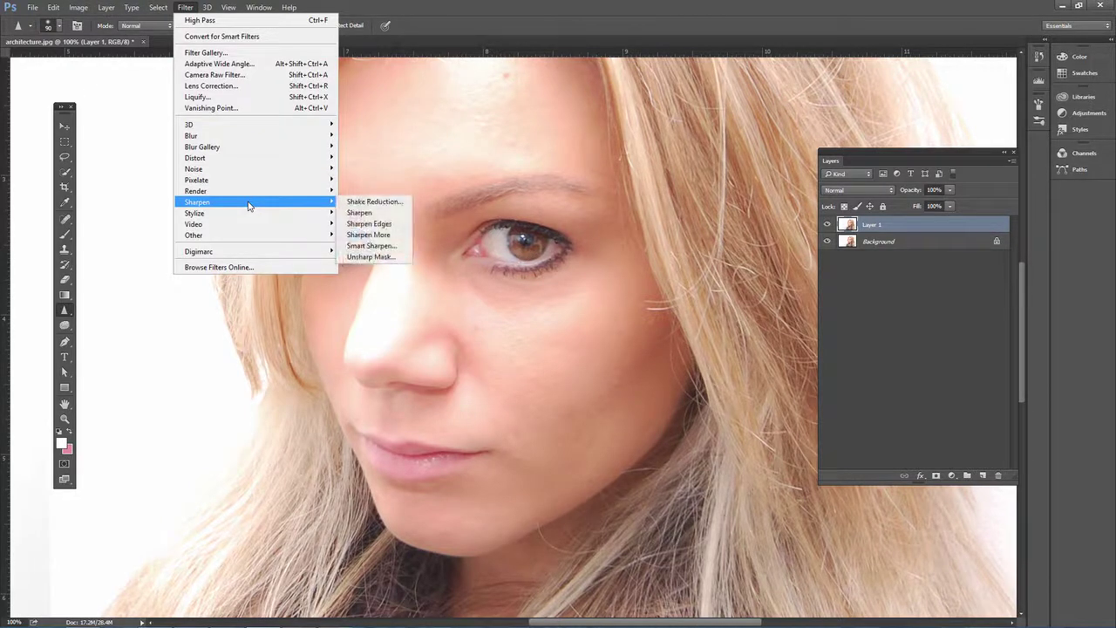
pyautogui.click(373, 257)
pyautogui.moveTo(295, 111); pyautogui.dragTo(259, 157)
pyautogui.moveTo(262, 213); pyautogui.dragTo(242, 270)
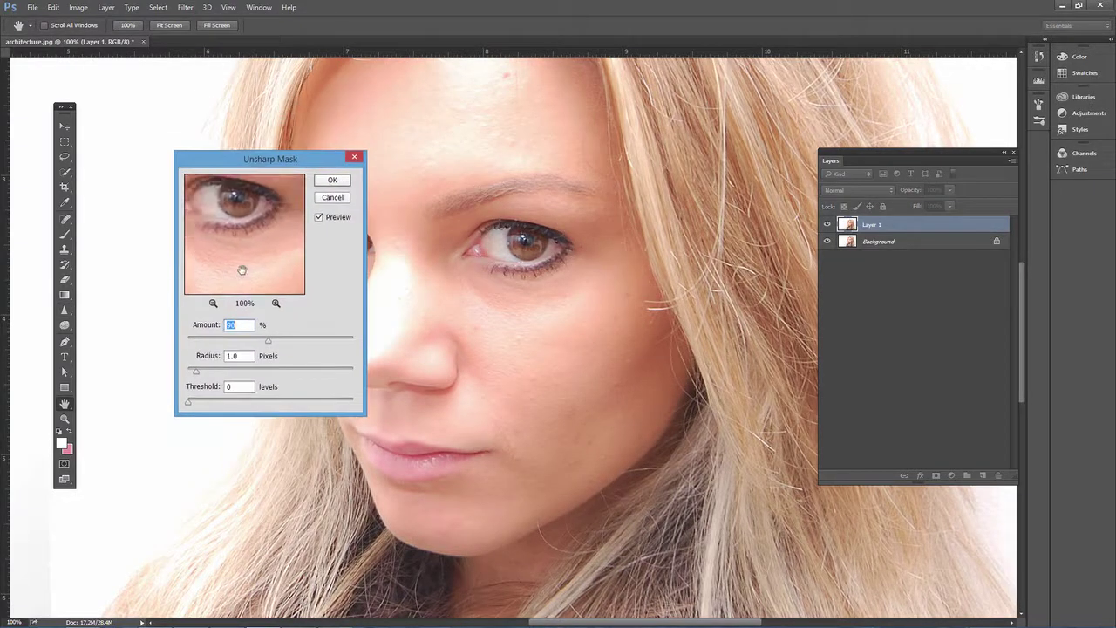
pyautogui.moveTo(232, 200); pyautogui.dragTo(242, 230)
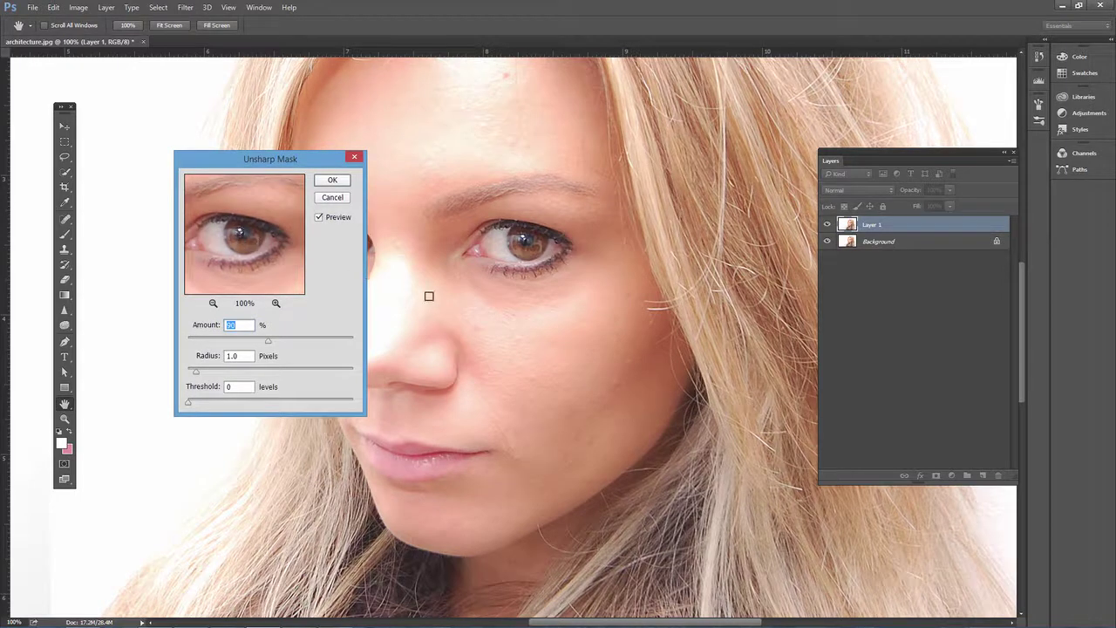
pyautogui.click(332, 221)
pyautogui.click(319, 218)
# Try Unsharp Mask amounts of 500% and 193%, reduce the amount further and apply the filter to Layer 1
pyautogui.moveTo(266, 345); pyautogui.dragTo(356, 350)
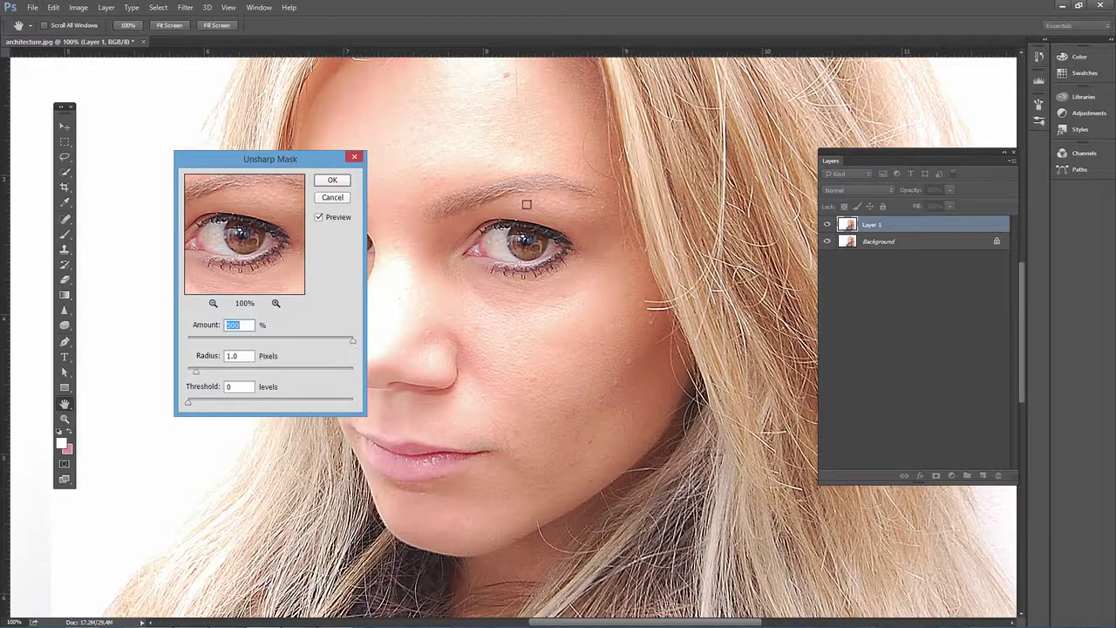
pyautogui.moveTo(351, 344); pyautogui.dragTo(319, 344)
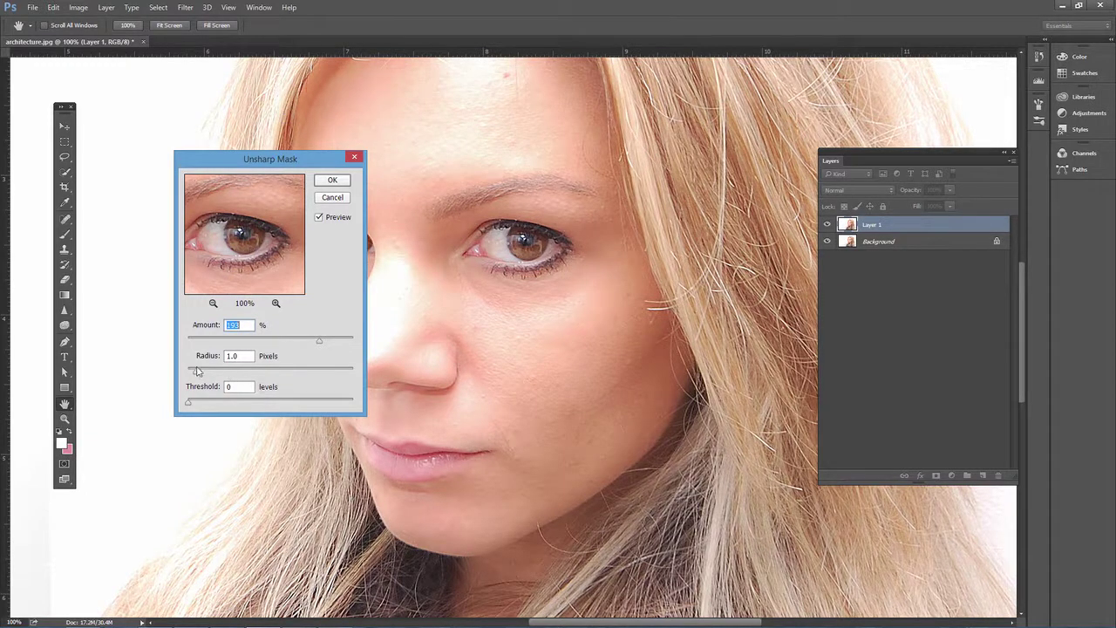
pyautogui.moveTo(197, 370)
pyautogui.mouseDown()
pyautogui.moveTo(264, 377)
pyautogui.moveTo(196, 374)
pyautogui.mouseUp()
pyautogui.moveTo(319, 347); pyautogui.dragTo(297, 346)
pyautogui.click(333, 181)
pyautogui.press('r')
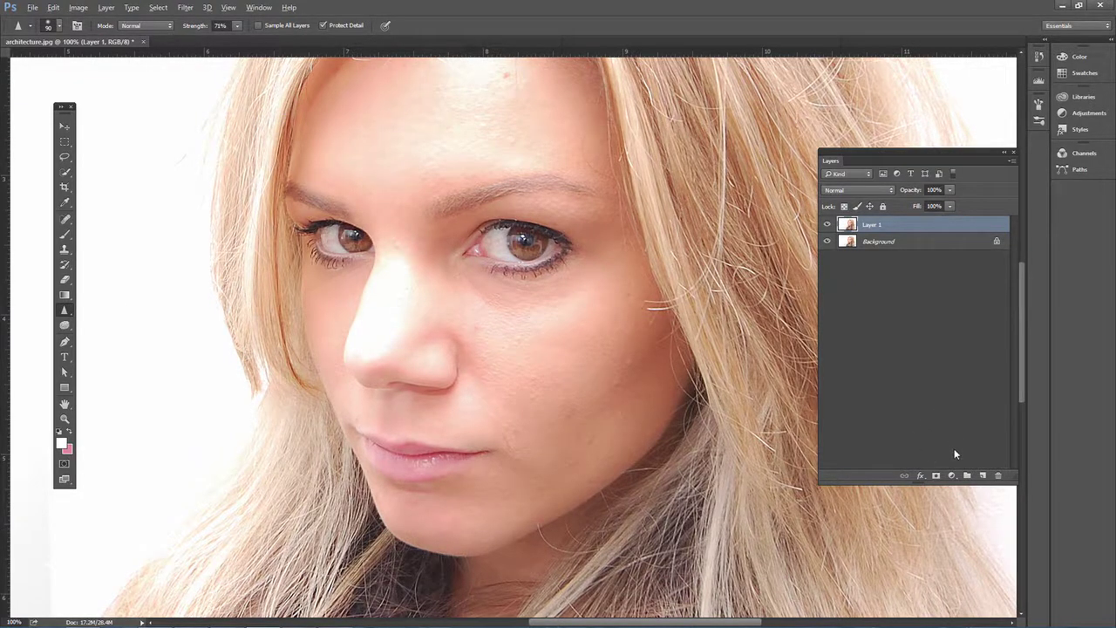
# Hide the sharpened Layer 1 with a black layer mask and reveal both eyes with a white 50 px brush
pyautogui.keyDown('alt'); pyautogui.click(935, 476); pyautogui.keyUp('alt')
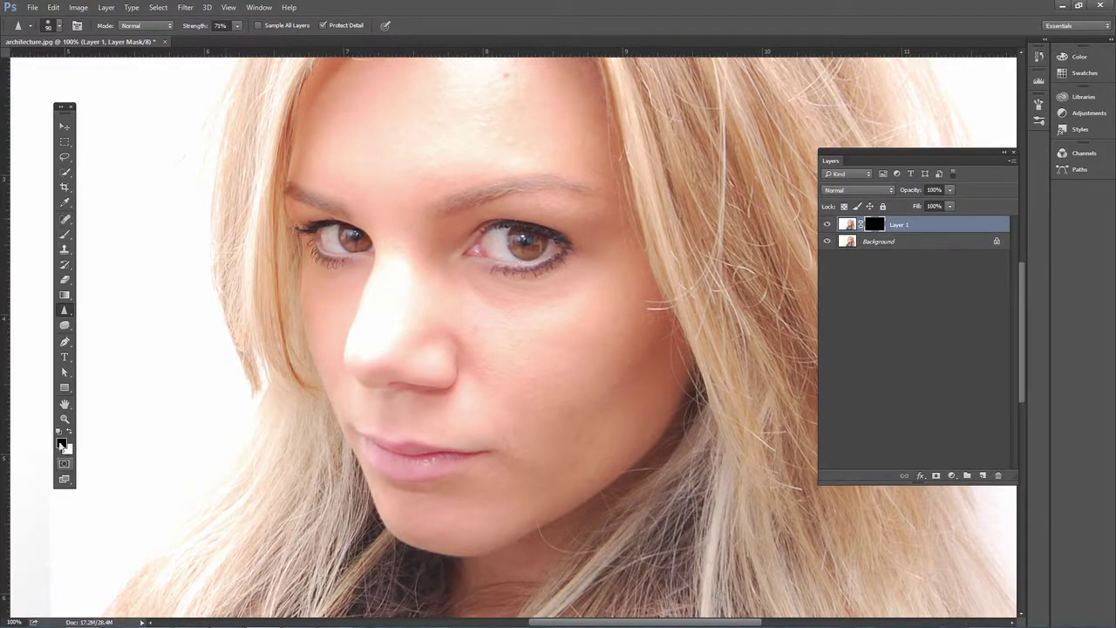
pyautogui.click(69, 433)
pyautogui.click(65, 233)
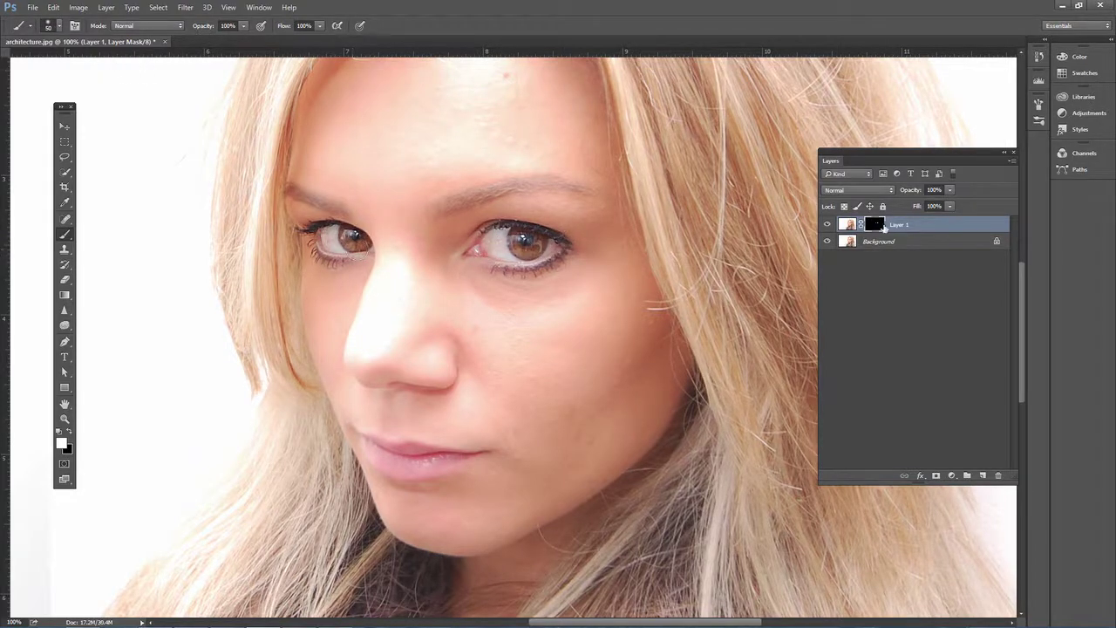
# View the layer mask on its own, fill the gap in the larger eye's painted area with white and return to the image
pyautogui.keyDown('alt'); pyautogui.click(873, 226); pyautogui.keyUp('alt')
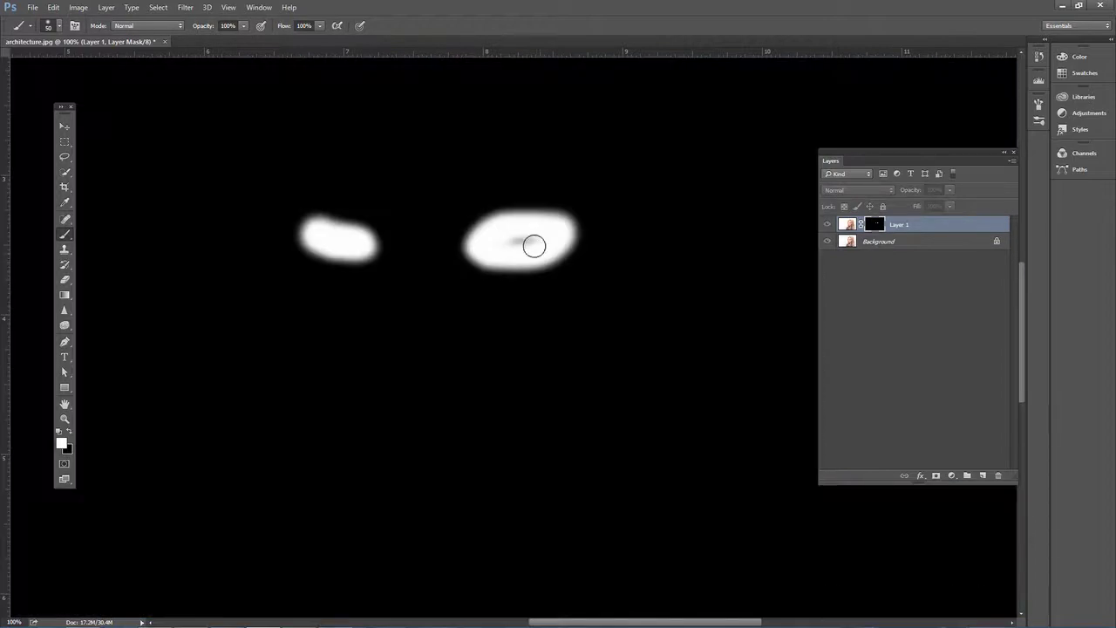
pyautogui.moveTo(488, 241); pyautogui.dragTo(501, 239)
pyautogui.keyDown('alt'); pyautogui.click(872, 226); pyautogui.keyUp('alt')
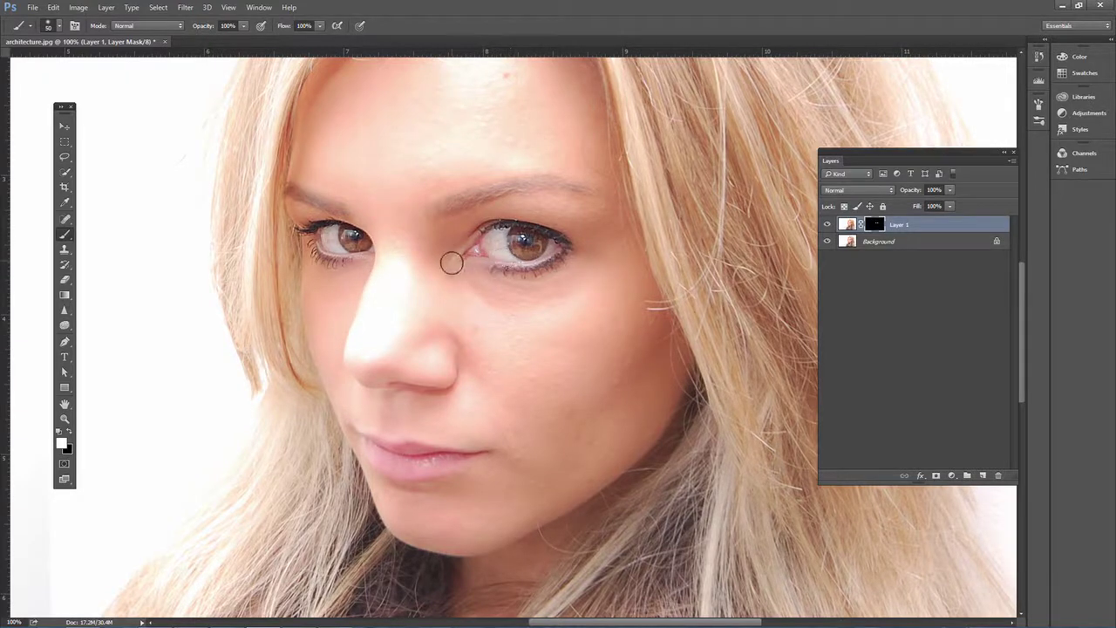
# Remove the masked Unsharp Mask layer and create another copy of the Background layer
pyautogui.moveTo(898, 224); pyautogui.dragTo(999, 475)
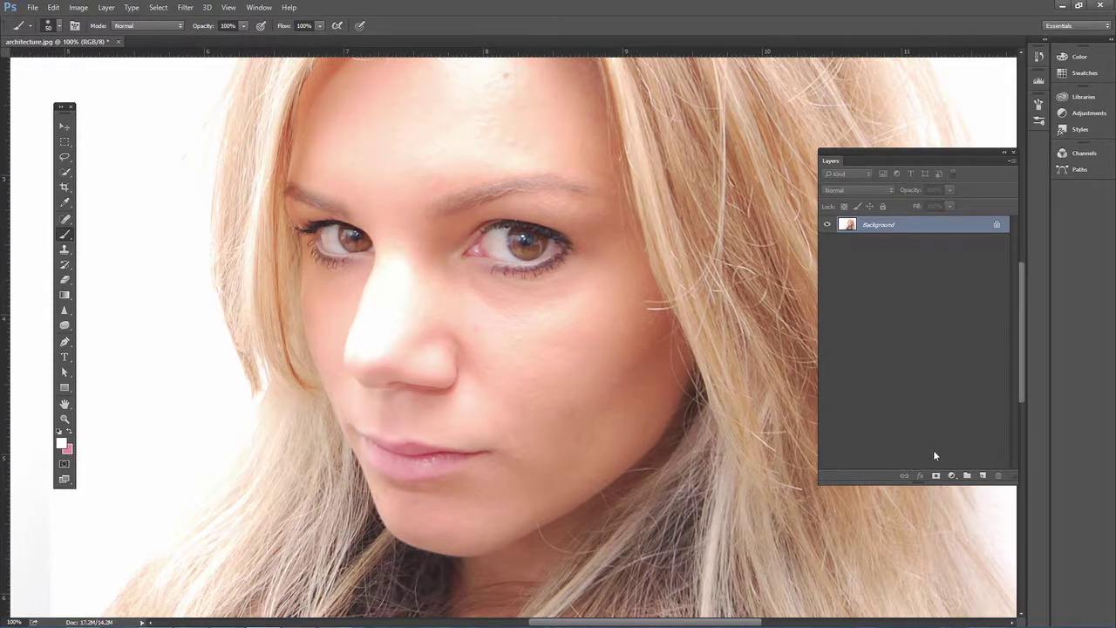
pyautogui.hotkey('ctrl', 'j')
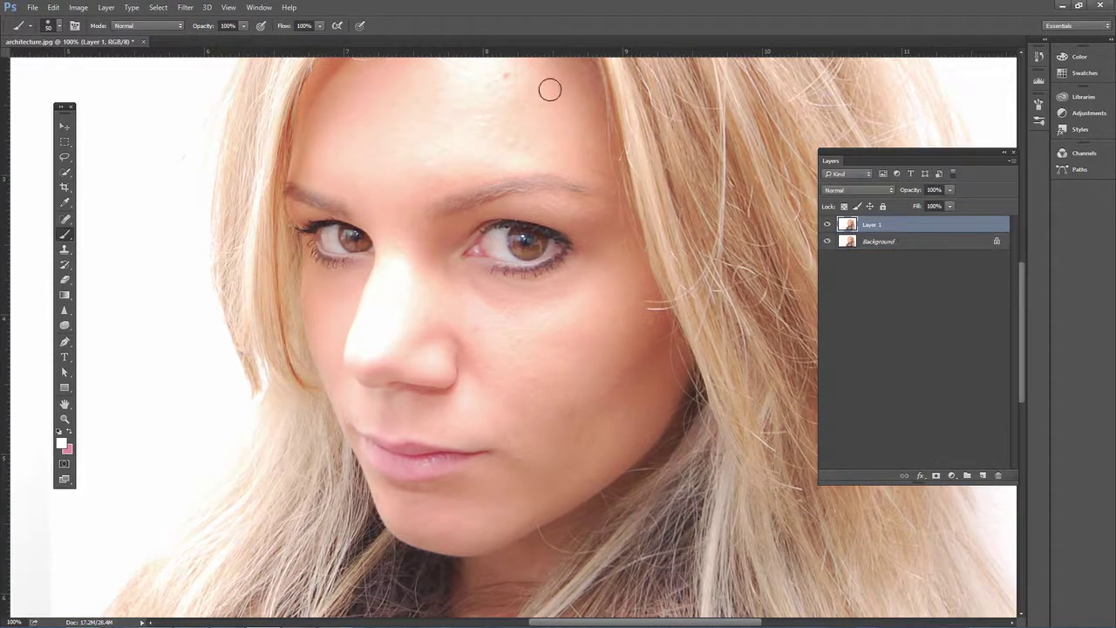
# Apply the High Pass filter to Layer 1 with a radius of about 3 pixels
pyautogui.click(182, 8)
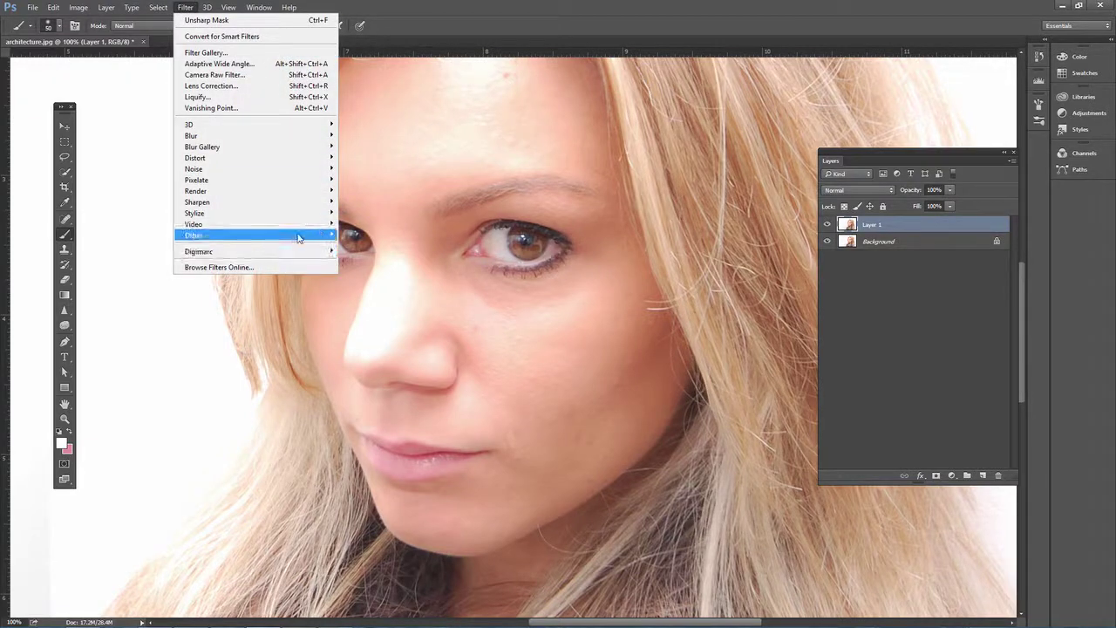
pyautogui.moveTo(301, 235)
pyautogui.click(365, 246)
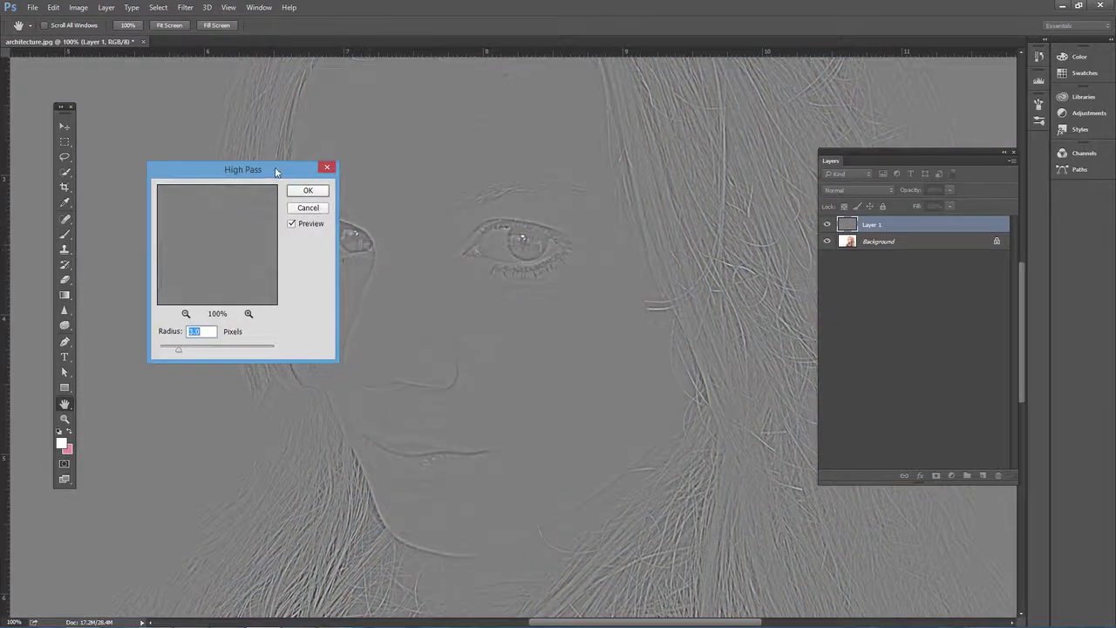
pyautogui.moveTo(275, 171); pyautogui.dragTo(226, 185)
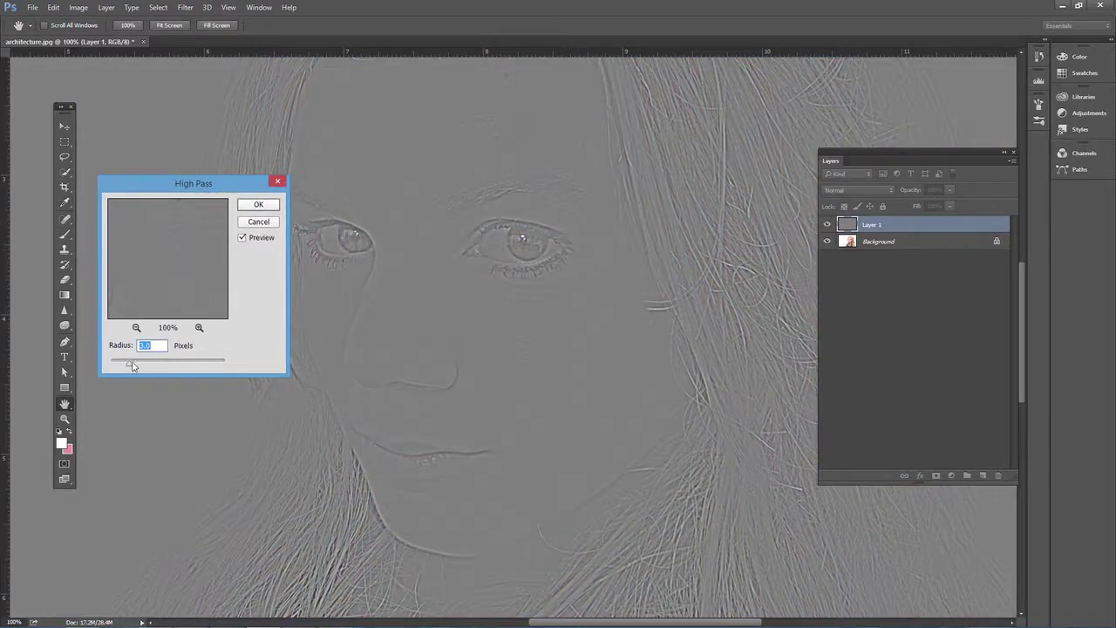
pyautogui.moveTo(129, 367)
pyautogui.mouseDown()
pyautogui.moveTo(164, 366)
pyautogui.moveTo(114, 367)
pyautogui.moveTo(127, 366)
pyautogui.mouseUp()
pyautogui.click(257, 205)
pyautogui.press('b')
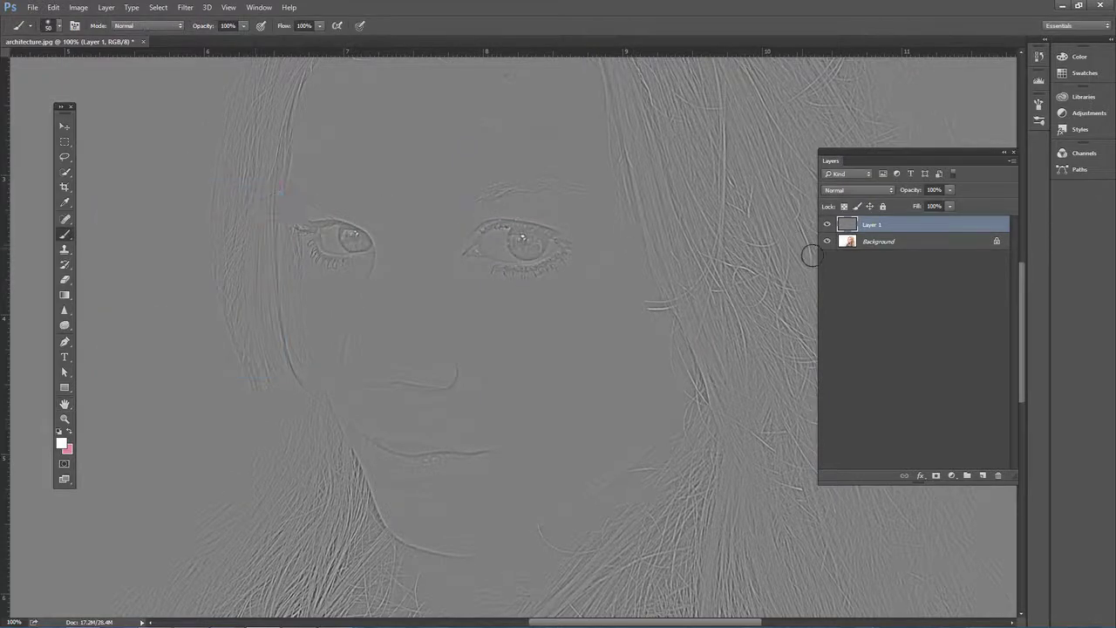
# Set Layer 1's blend mode to Linear Light and lower its opacity to about 63%
pyautogui.click(845, 191)
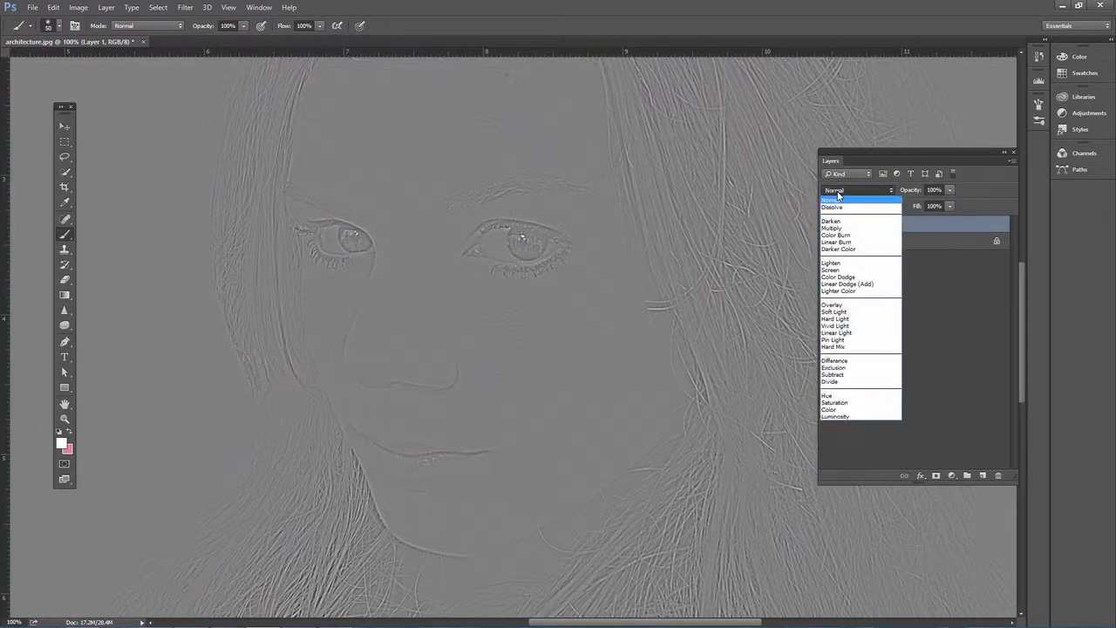
pyautogui.click(854, 331)
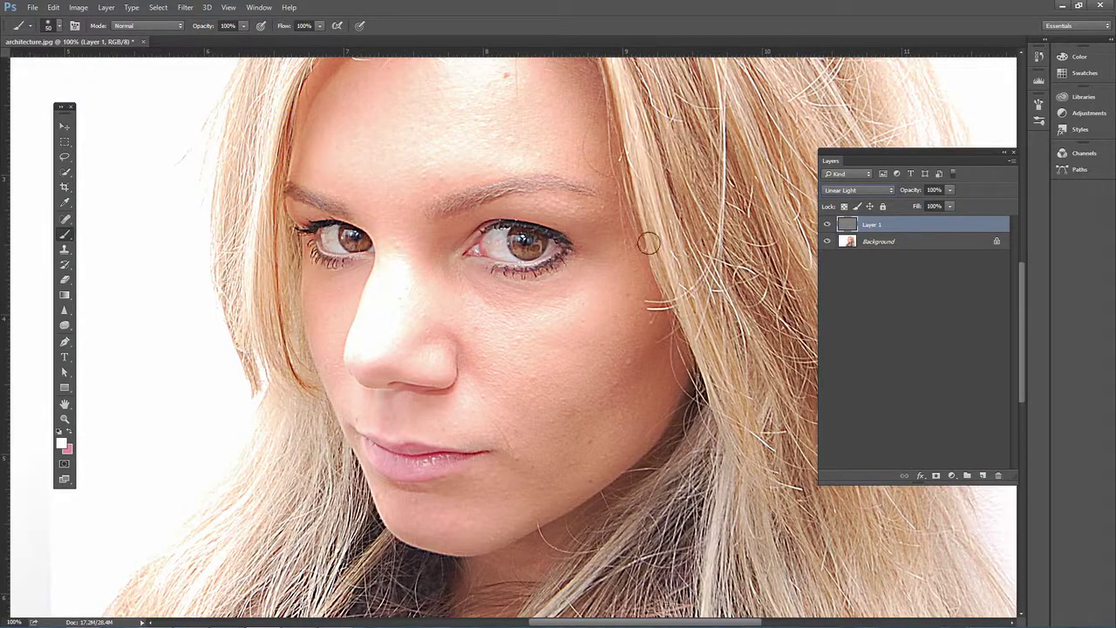
pyautogui.click(950, 190)
pyautogui.click(971, 180)
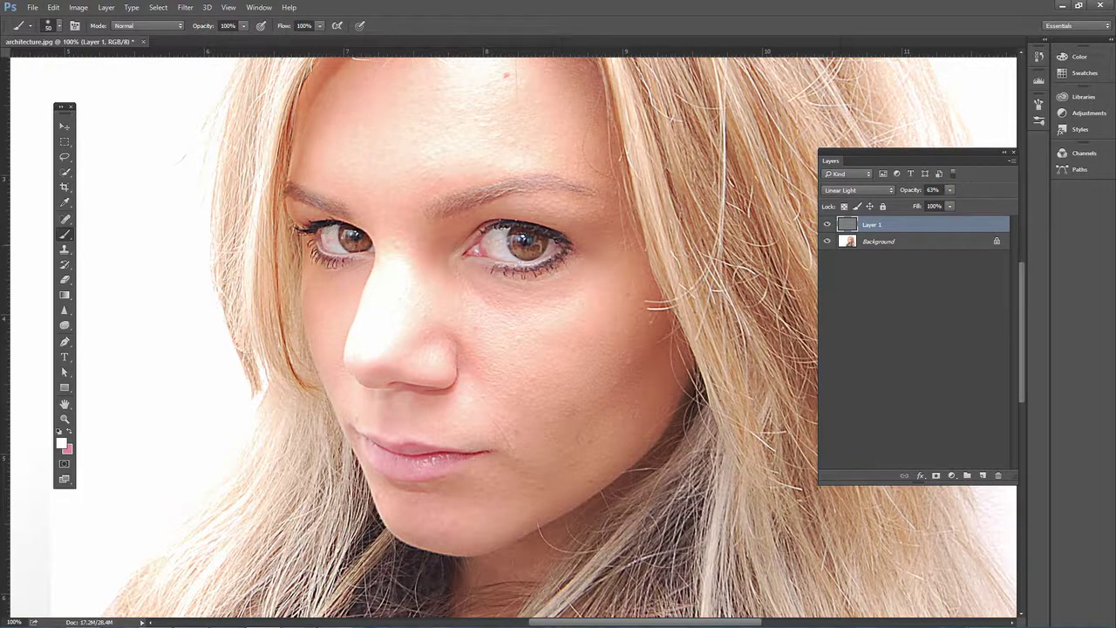
# Hide Layer 1 with a black mask and reveal the eyes, cheek and right-hand hair with a white 200 px brush
pyautogui.keyDown('alt'); pyautogui.click(936, 477); pyautogui.keyUp('alt')
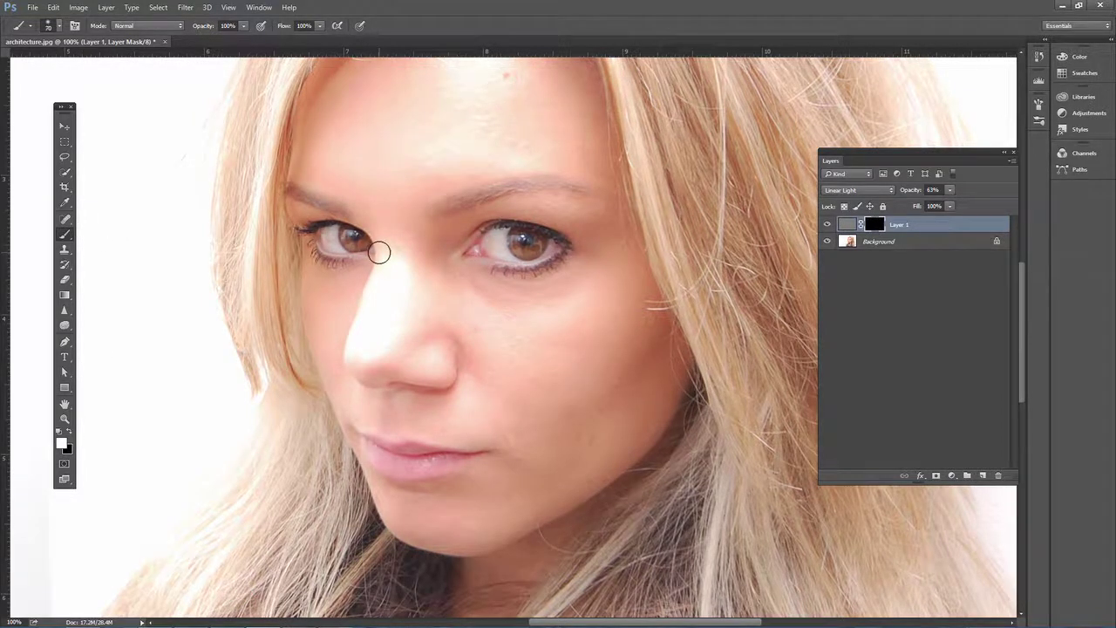
pyautogui.press(']')
pyautogui.press(']')
pyautogui.press(']')
pyautogui.press(']')
pyautogui.press(']')
pyautogui.press(']')
pyautogui.press(']')
pyautogui.moveTo(358, 250)
pyautogui.mouseDown()
pyautogui.moveTo(622, 260)
pyautogui.moveTo(693, 247)
pyautogui.moveTo(599, 250)
pyautogui.moveTo(606, 174)
pyautogui.moveTo(656, 102)
pyautogui.moveTo(866, 503)
pyautogui.moveTo(742, 287)
pyautogui.moveTo(722, 460)
pyautogui.mouseUp()
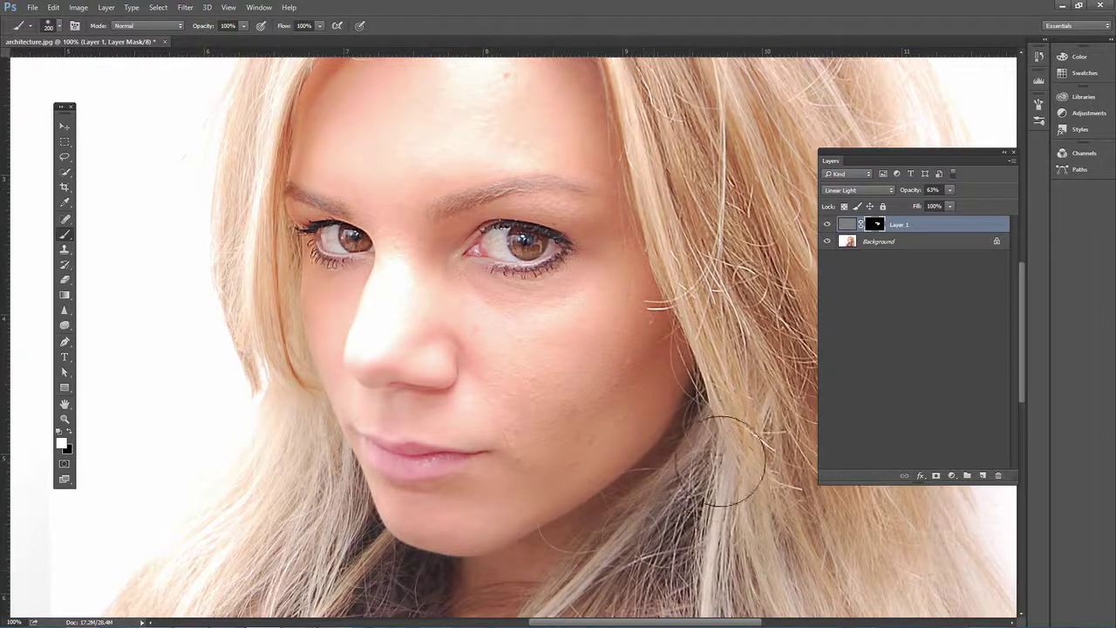
# Paint the mask white over the left-hand hair and the lips, view the mask on its own and return to the image
pyautogui.moveTo(273, 99)
pyautogui.mouseDown()
pyautogui.moveTo(237, 279)
pyautogui.moveTo(241, 268)
pyautogui.moveTo(262, 348)
pyautogui.moveTo(273, 521)
pyautogui.moveTo(292, 472)
pyautogui.moveTo(284, 497)
pyautogui.mouseUp()
pyautogui.moveTo(351, 453); pyautogui.dragTo(434, 448)
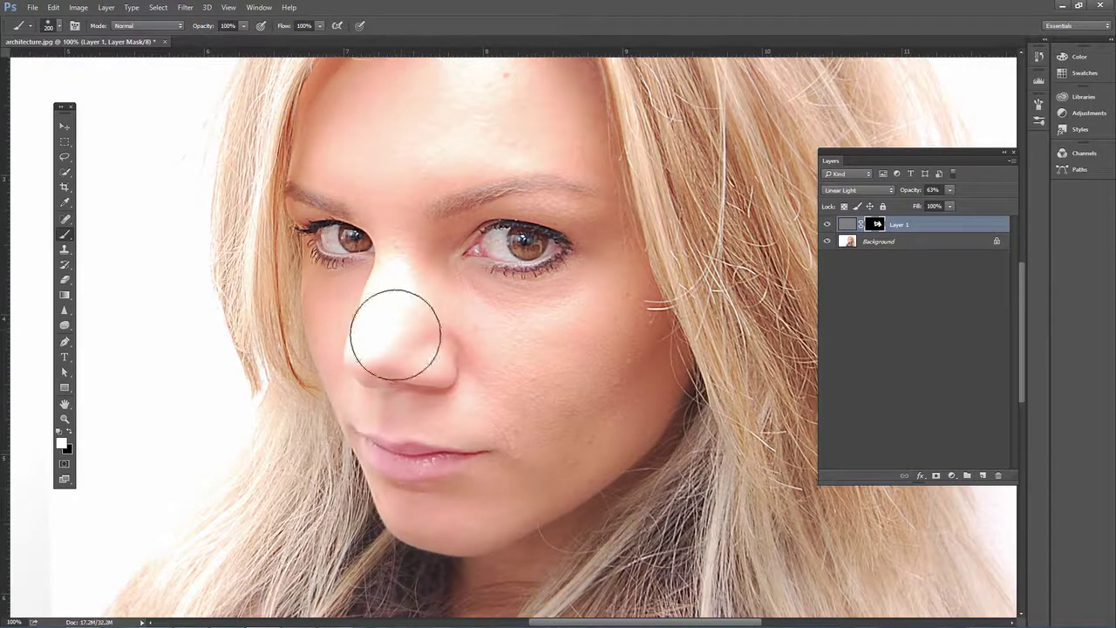
pyautogui.keyDown('alt'); pyautogui.click(877, 227); pyautogui.keyUp('alt')
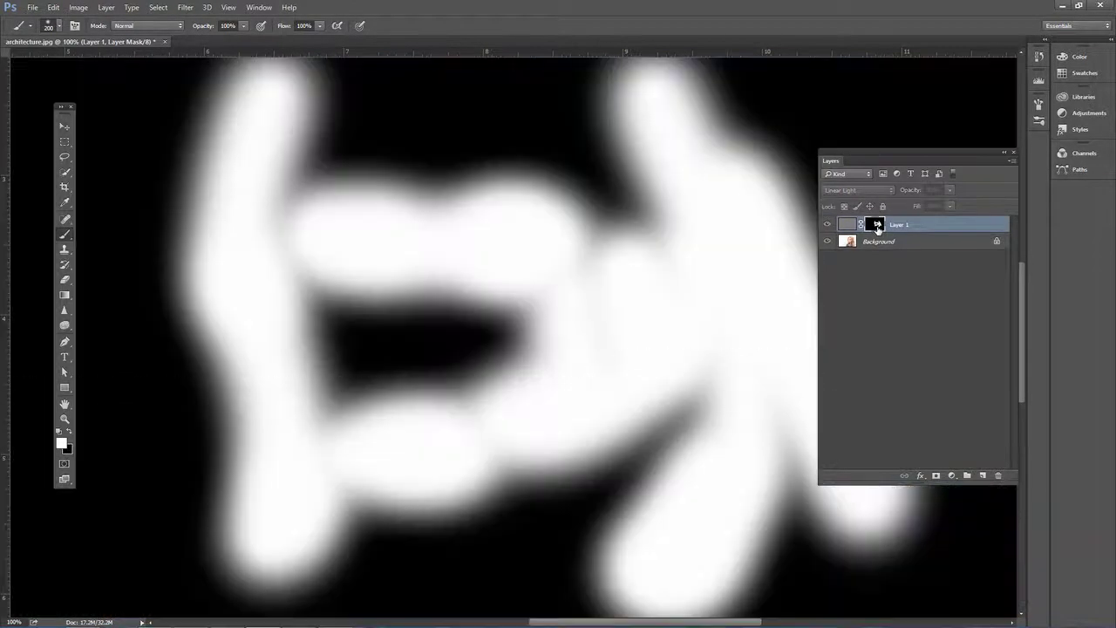
pyautogui.keyDown('alt'); pyautogui.click(878, 226); pyautogui.keyUp('alt')
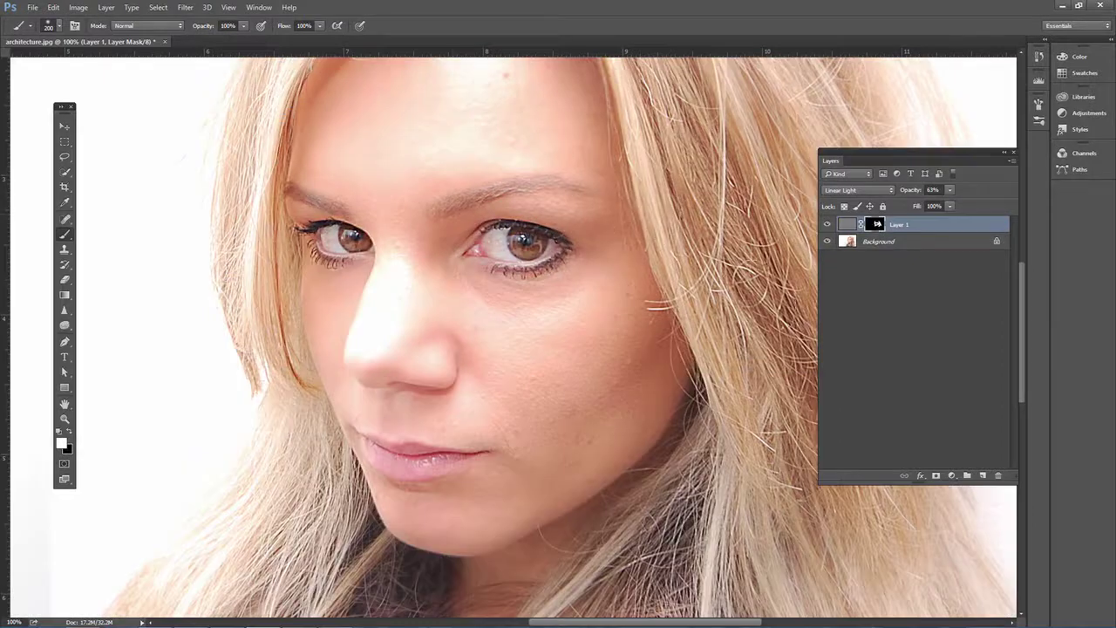